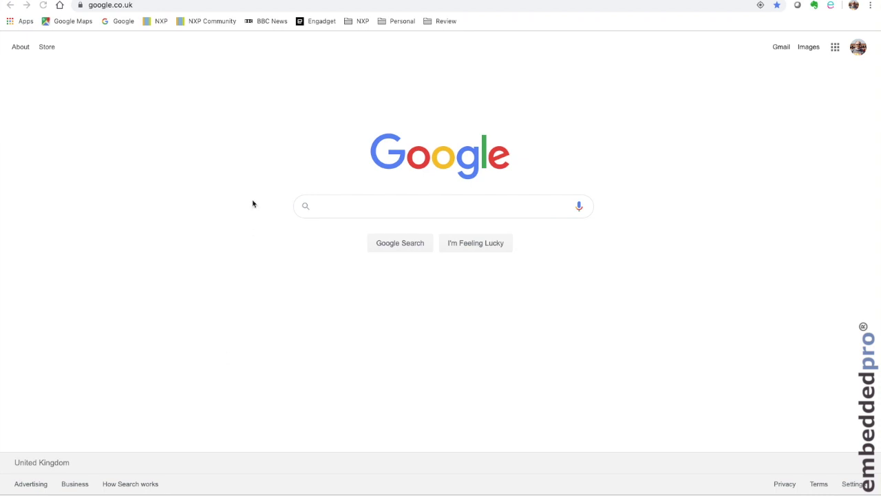
Open the NXP website and search it for LPC55S69-EVK
{"action": "left_click", "coordinate": [157, 21]}
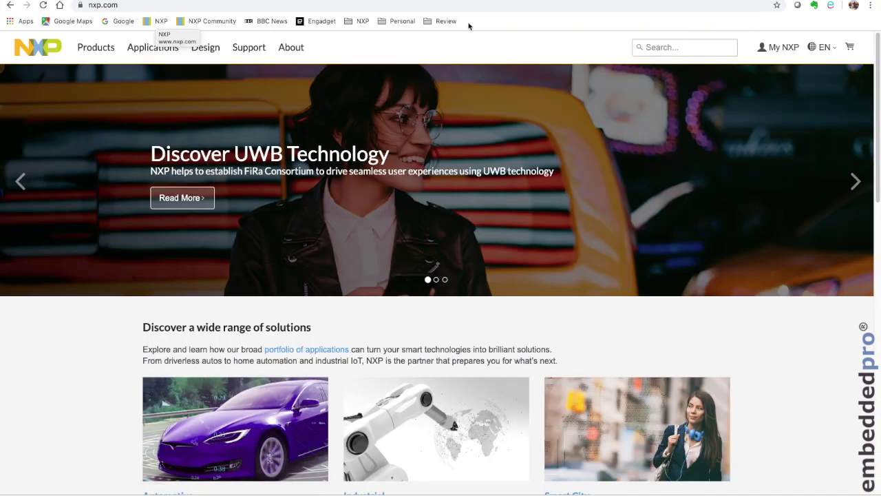
{"action": "left_click", "coordinate": [652, 46]}
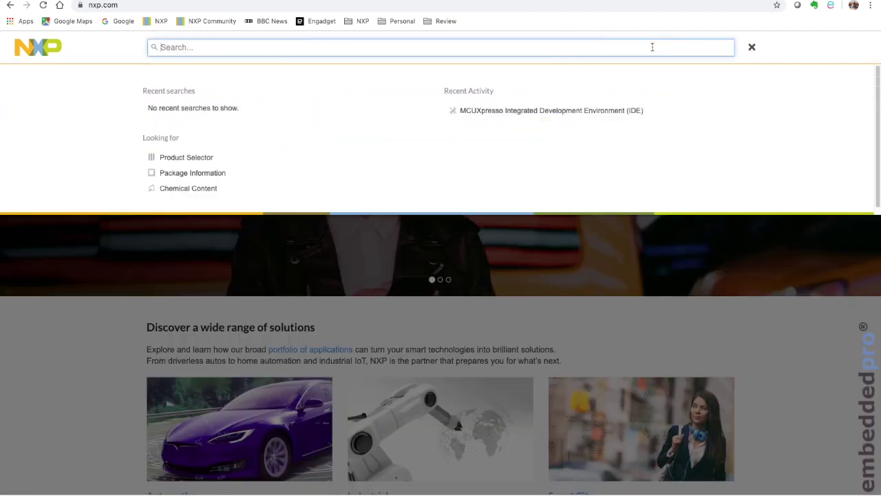
{"action": "type", "text": "LPC55"}
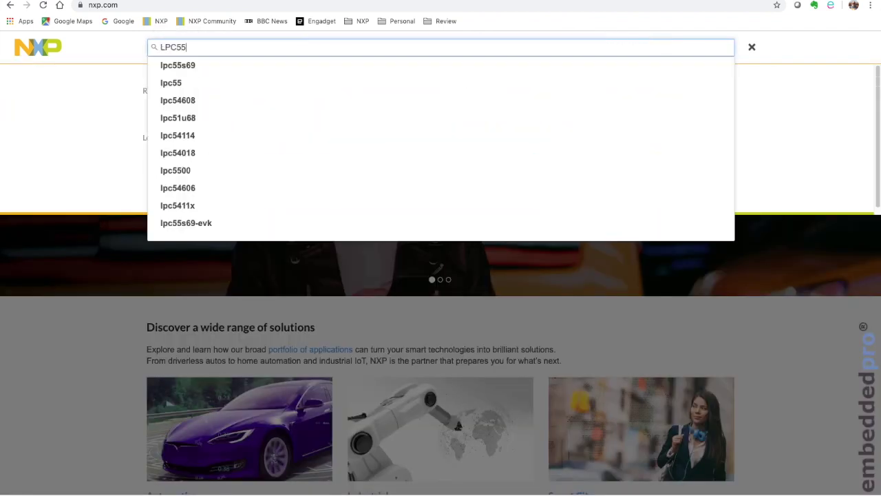
{"action": "type", "text": "S"}
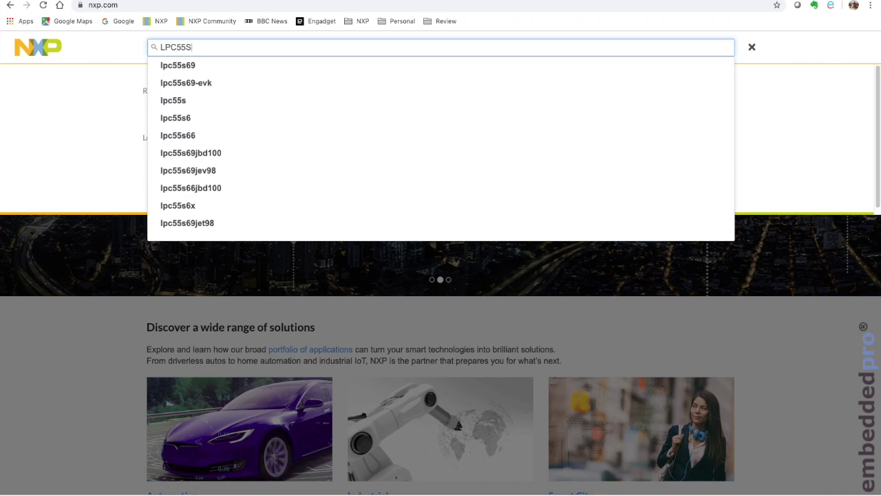
{"action": "type", "text": "69-EVK"}
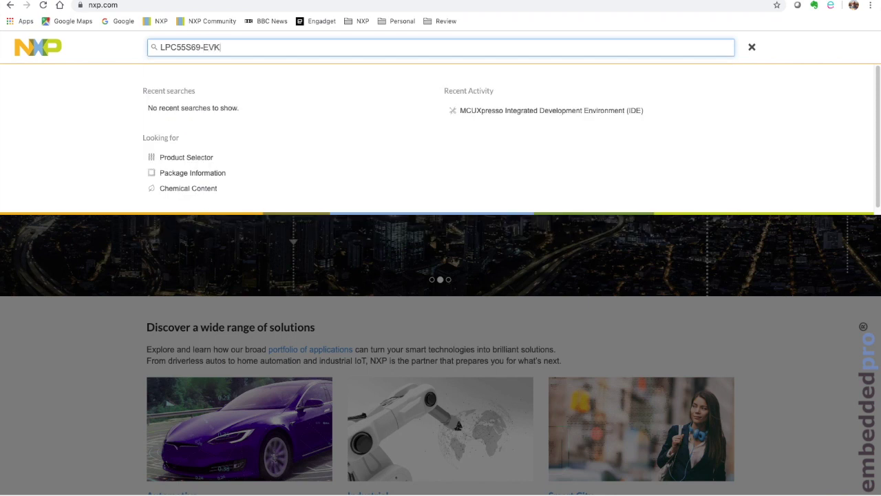
{"action": "key", "text": "Return"}
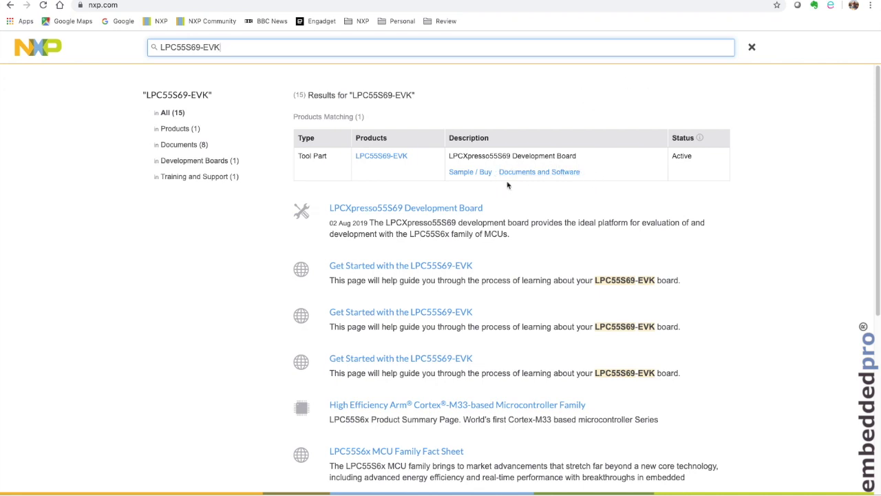
Open the LPC55S69-EVK board's documents and software, and go to the MCUXpresso Software Development Kit (SDK) download options
{"action": "left_click", "coordinate": [537, 173]}
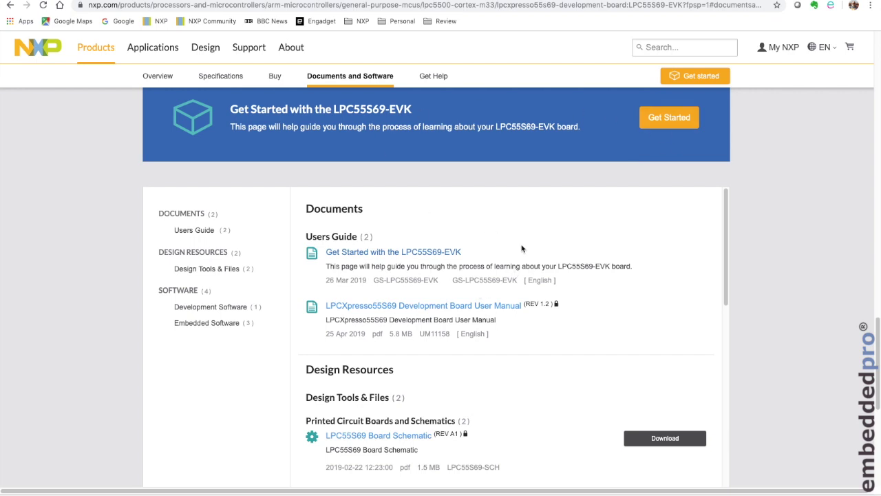
{"action": "scroll", "coordinate": [522, 249], "scroll_direction": "down", "scroll_amount": 1}
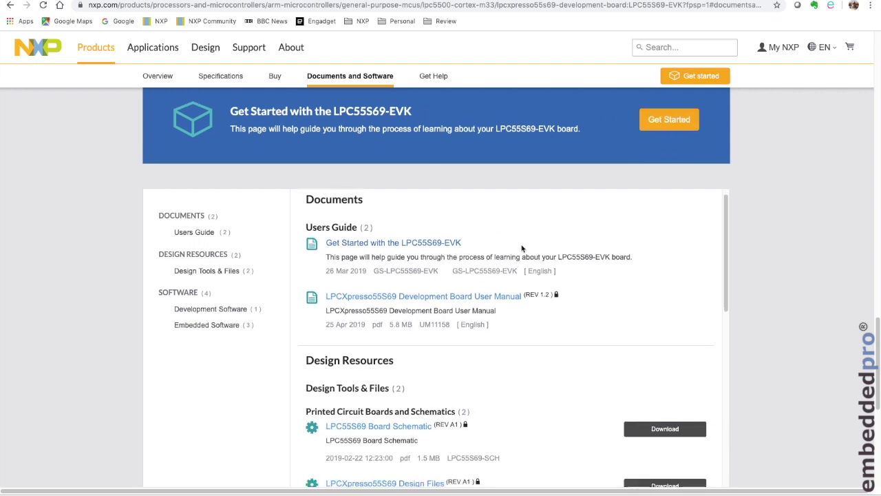
{"action": "scroll", "coordinate": [521, 249], "scroll_direction": "down", "scroll_amount": 3}
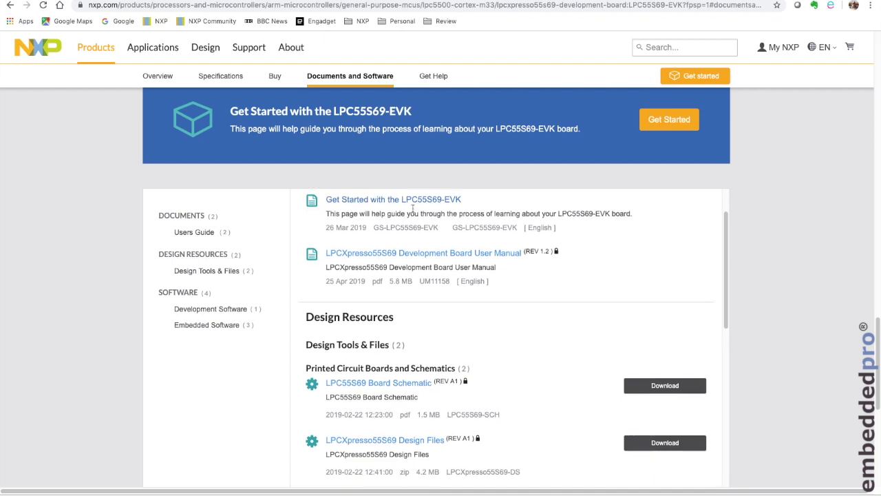
{"action": "scroll", "coordinate": [535, 329], "scroll_direction": "down", "scroll_amount": 4}
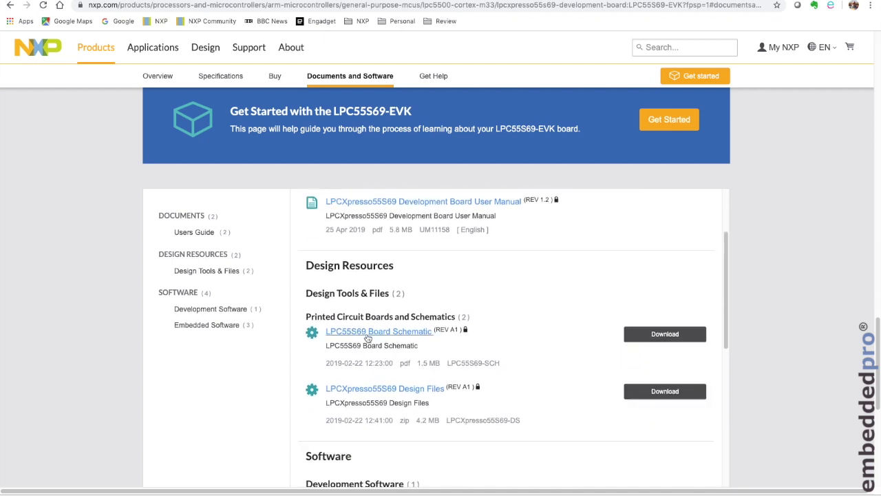
{"action": "scroll", "coordinate": [547, 342], "scroll_direction": "down", "scroll_amount": 4}
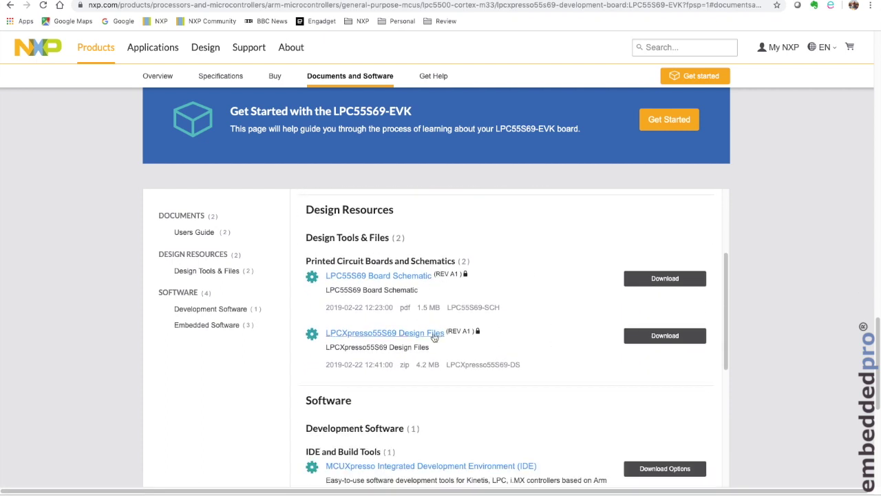
{"action": "scroll", "coordinate": [538, 329], "scroll_direction": "down", "scroll_amount": 4}
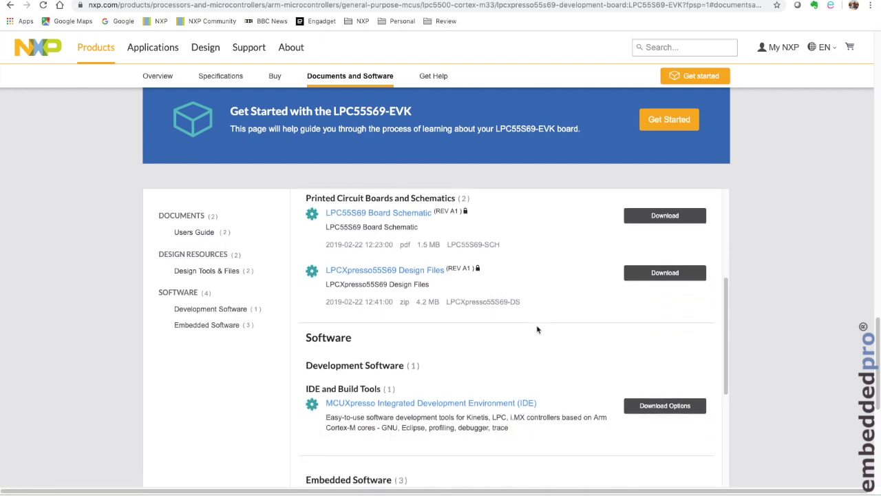
{"action": "scroll", "coordinate": [537, 329], "scroll_direction": "down", "scroll_amount": 3}
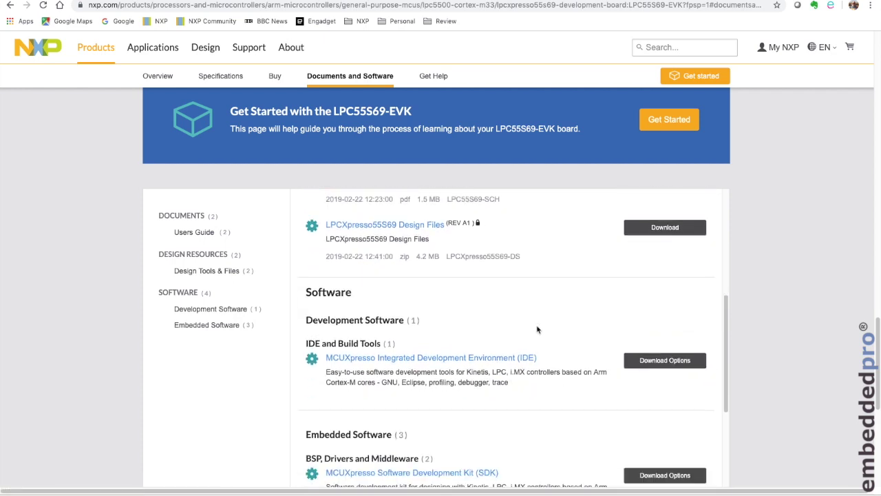
{"action": "scroll", "coordinate": [538, 329], "scroll_direction": "down", "scroll_amount": 10}
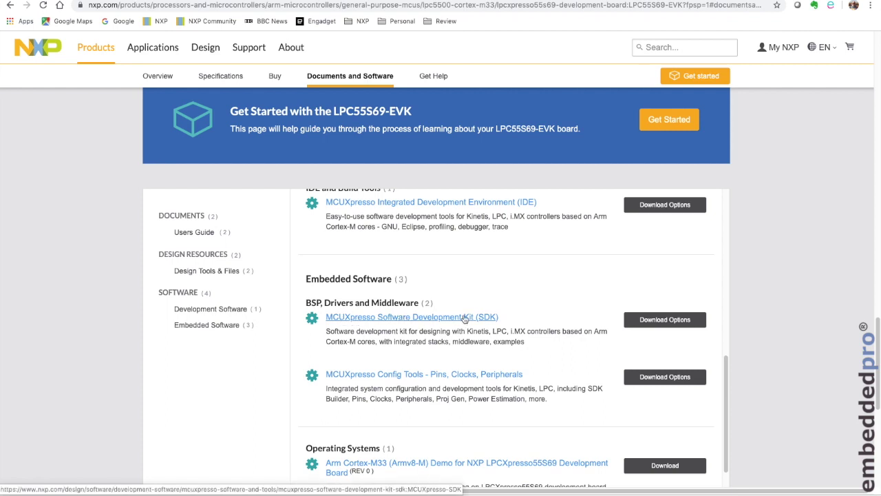
{"action": "left_click", "coordinate": [677, 321]}
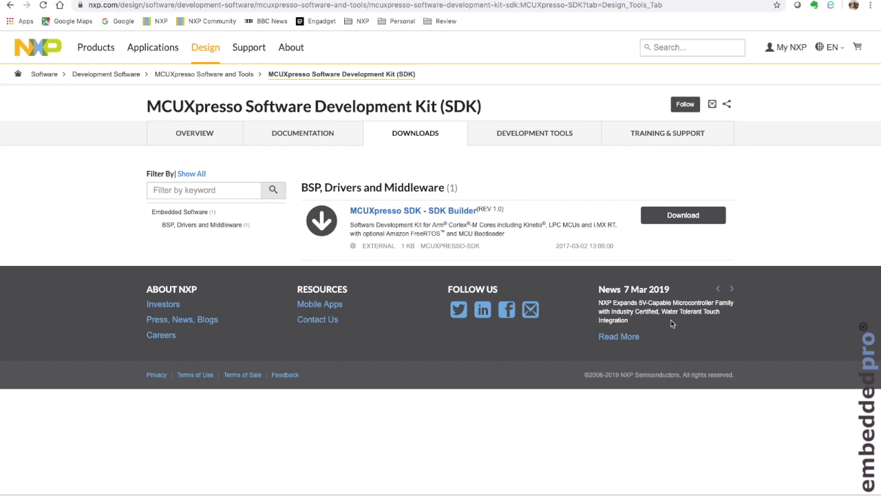
Open the MCUXpresso SDK Builder and sign in to reach the development board selection
{"action": "left_click", "coordinate": [679, 216]}
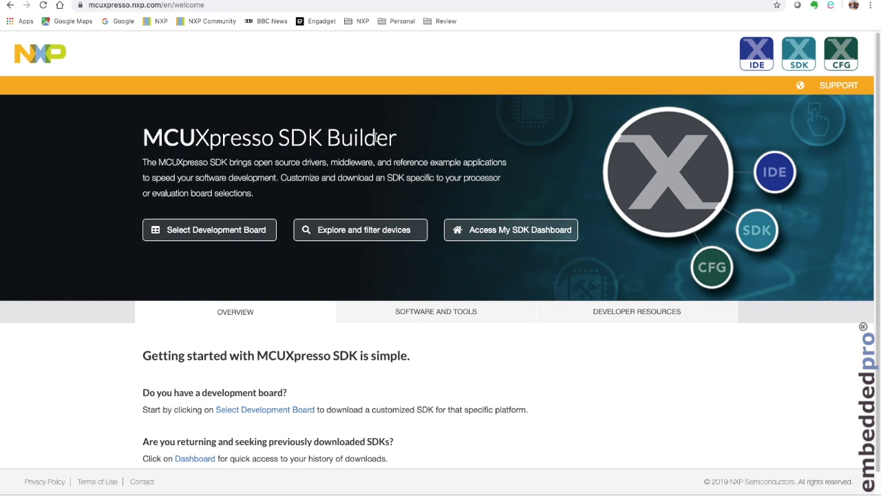
{"action": "left_click", "coordinate": [210, 232]}
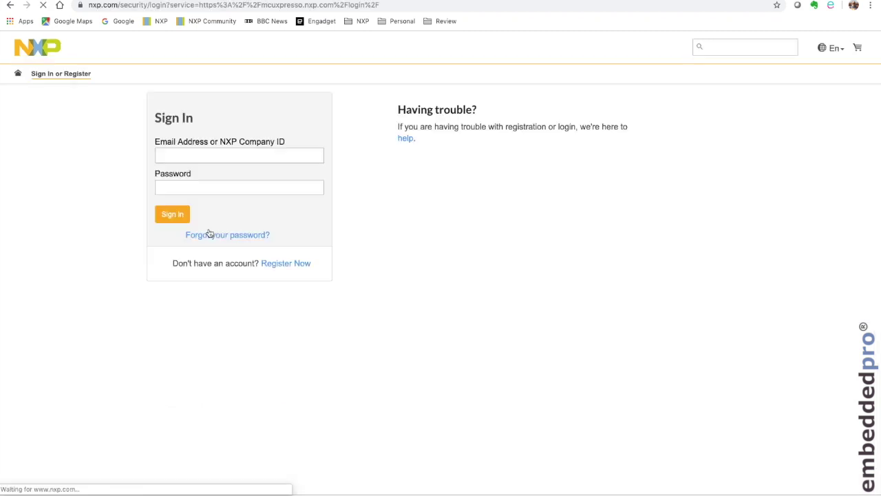
{"action": "left_click", "coordinate": [172, 214]}
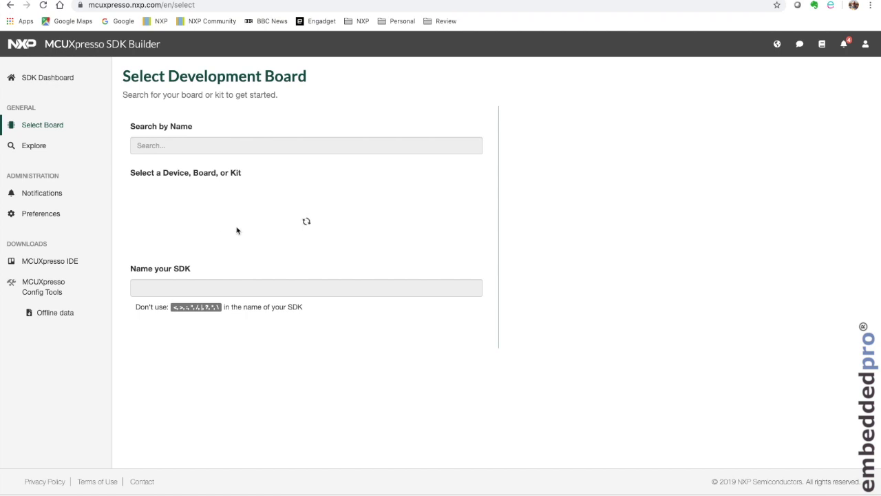
Select the LPCXpresso55S69 from the LPC boards as the development board
{"action": "left_click", "coordinate": [172, 146]}
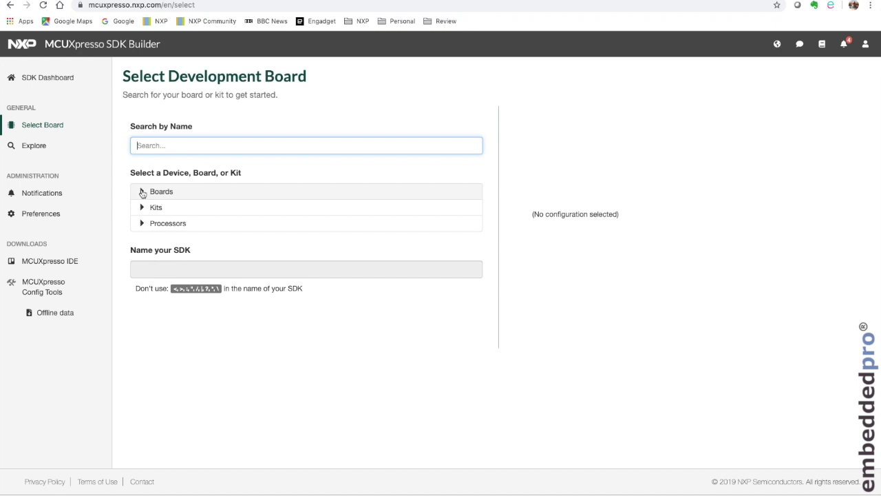
{"action": "left_click", "coordinate": [143, 192]}
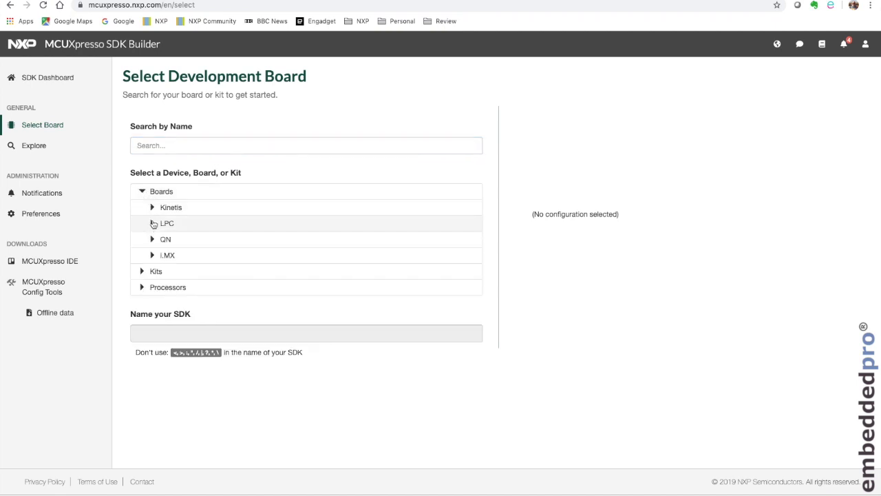
{"action": "left_click", "coordinate": [152, 224]}
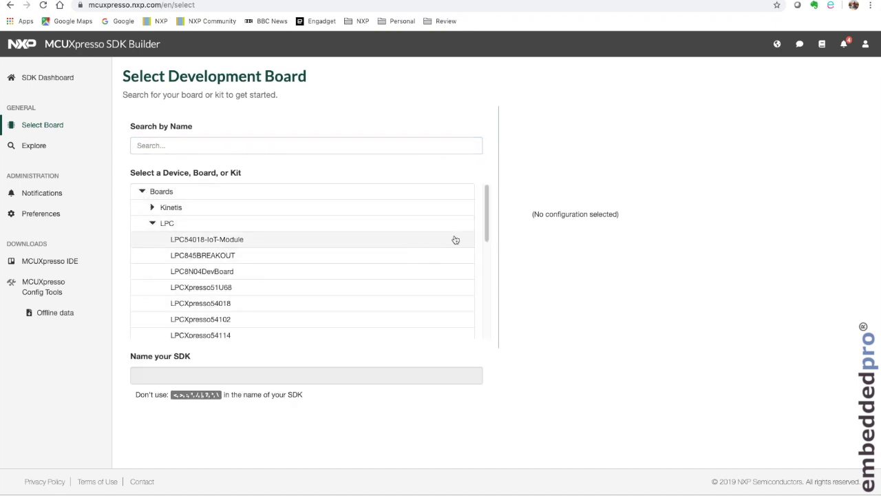
{"action": "left_click_drag", "start_coordinate": [487, 219], "coordinate": [486, 276]}
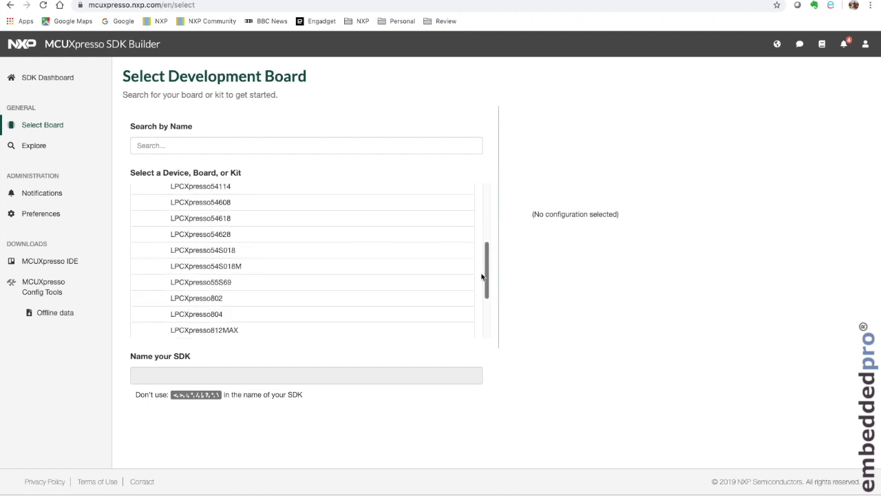
{"action": "left_click", "coordinate": [200, 285]}
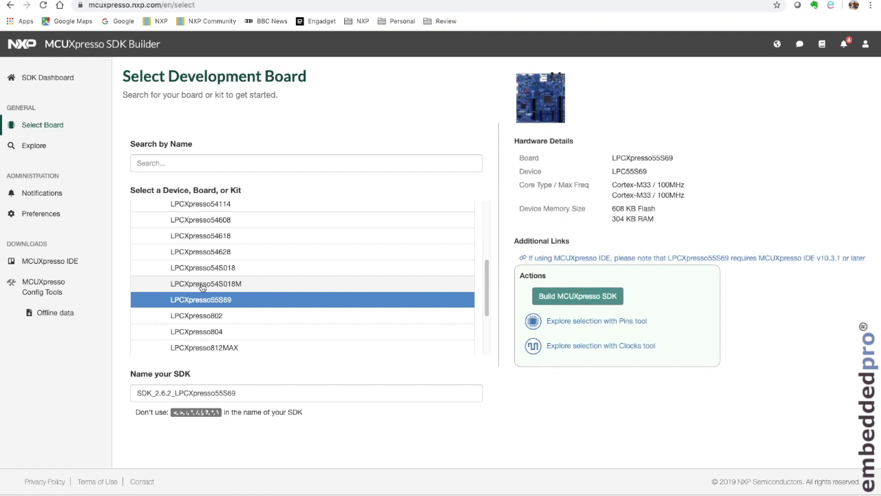
Start building the MCUXpresso SDK for the selected board and set the host OS to macOS
{"action": "left_click", "coordinate": [580, 297]}
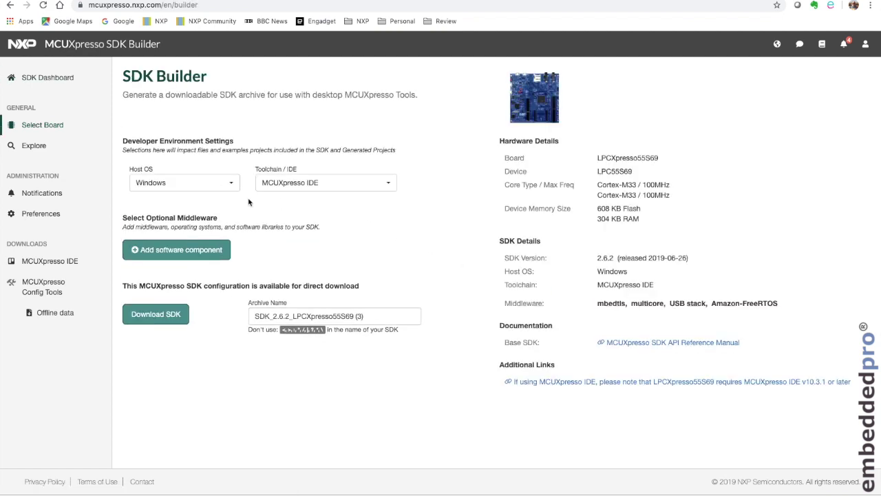
{"action": "left_click", "coordinate": [232, 184]}
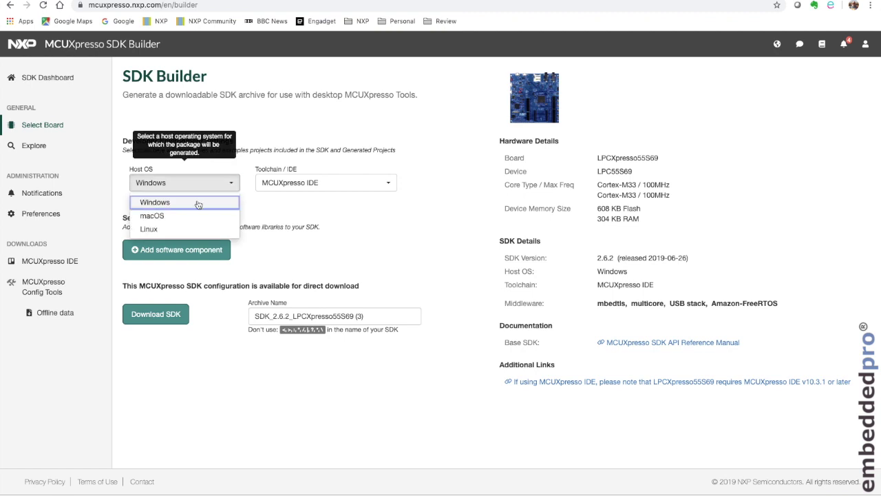
{"action": "left_click", "coordinate": [160, 217]}
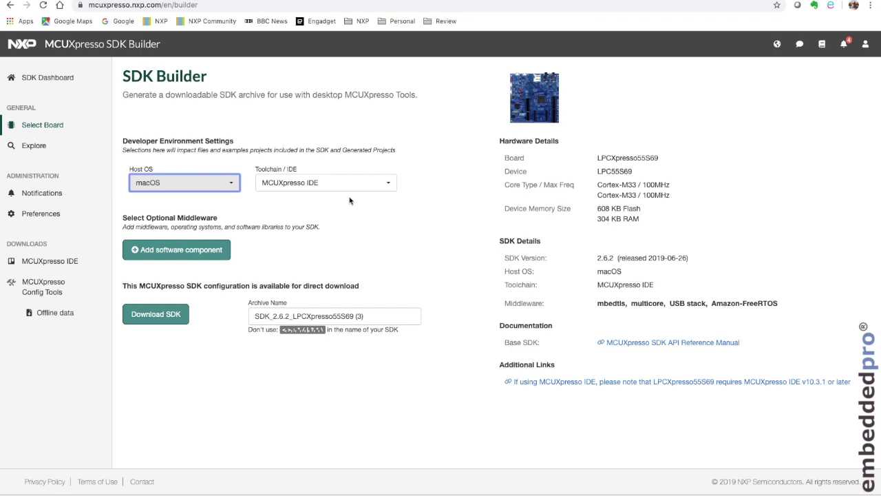
Add all available optional software components to the SDK and save the selection
{"action": "left_click", "coordinate": [168, 251]}
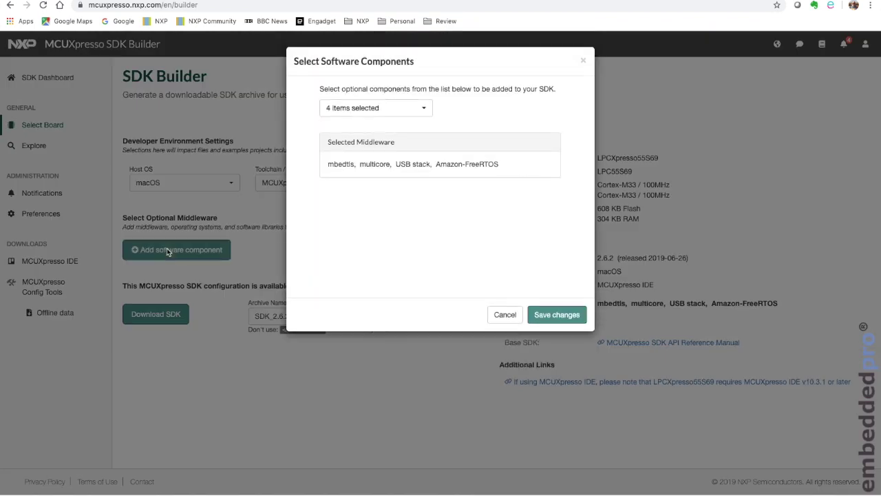
{"action": "left_click", "coordinate": [424, 110]}
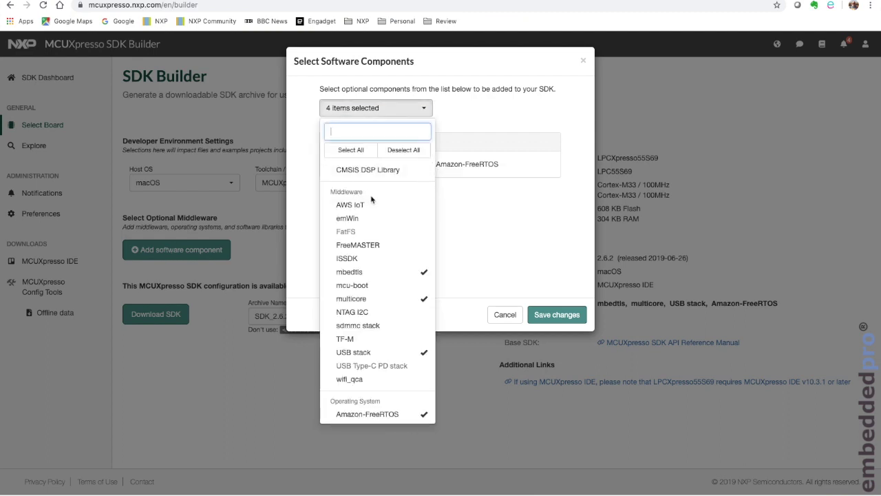
{"action": "left_click", "coordinate": [355, 150]}
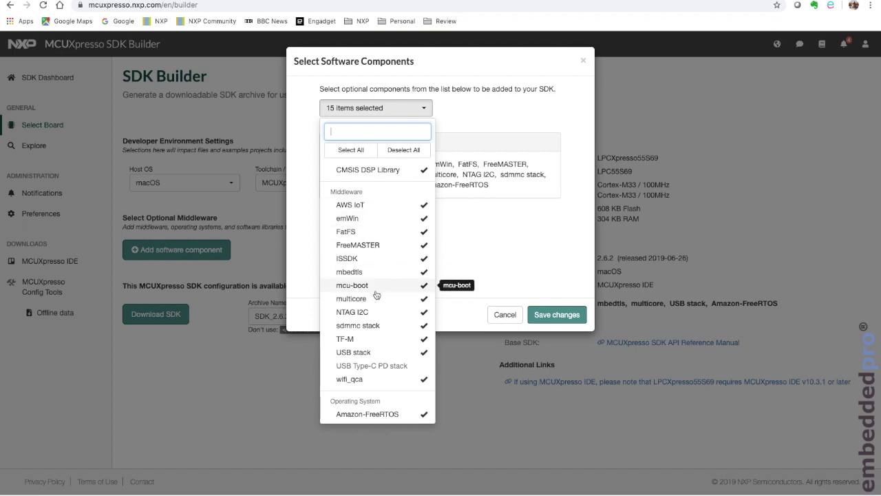
{"action": "left_click", "coordinate": [557, 315]}
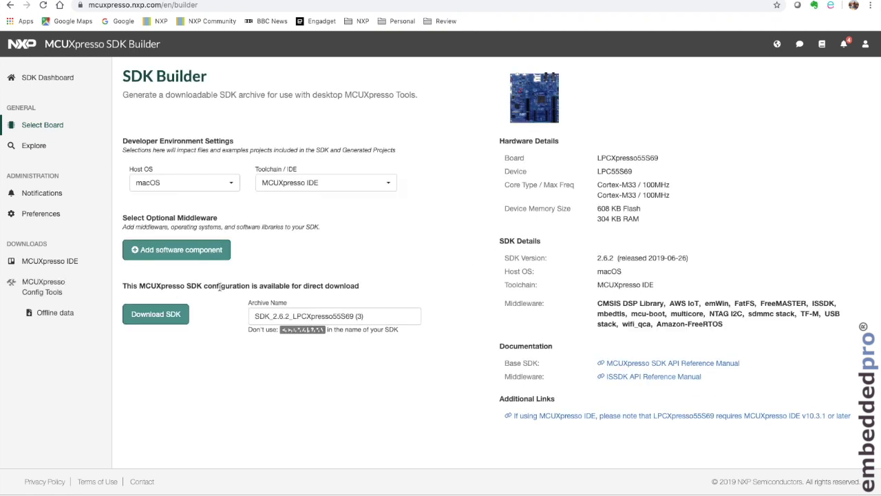
Request the SDK download, agree to the software license terms, and close the Downloads dialog
{"action": "left_click", "coordinate": [124, 322]}
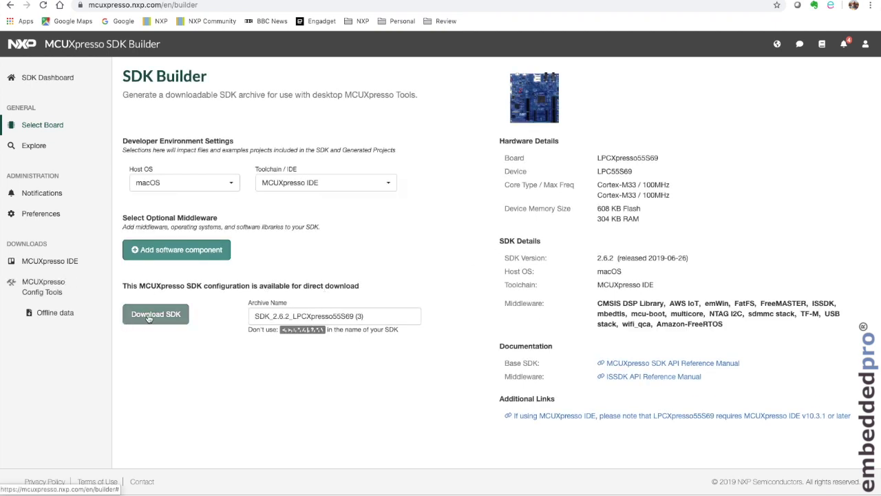
{"action": "left_click", "coordinate": [152, 318]}
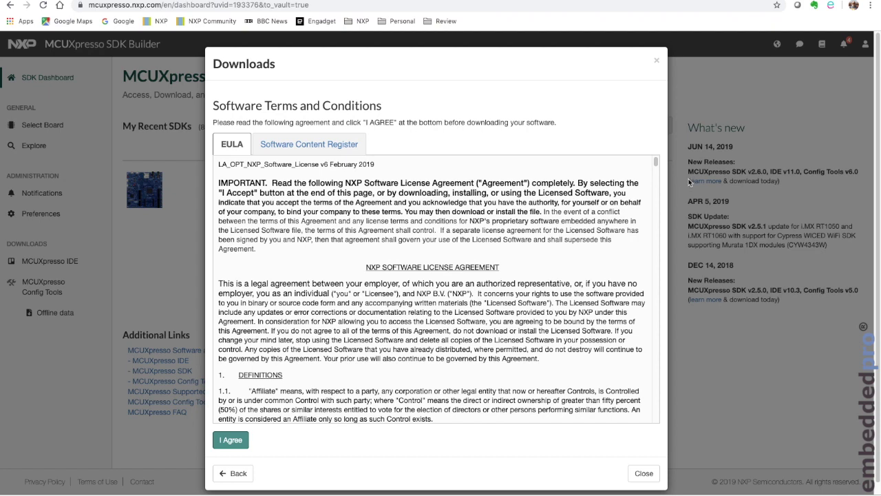
{"action": "left_click_drag", "start_coordinate": [655, 164], "coordinate": [656, 422]}
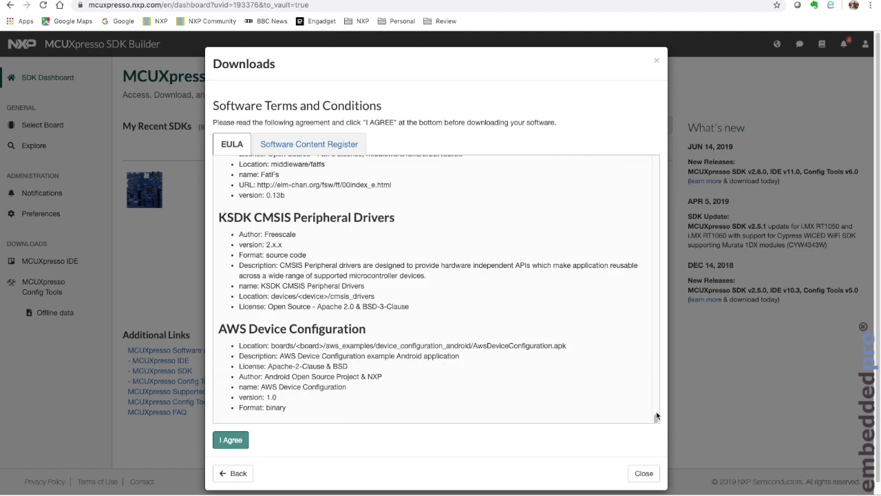
{"action": "left_click", "coordinate": [234, 441]}
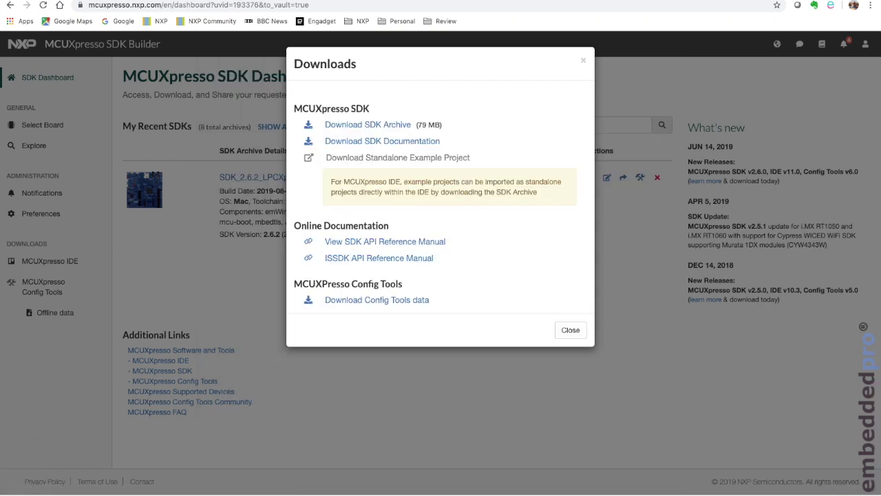
{"action": "left_click", "coordinate": [570, 330]}
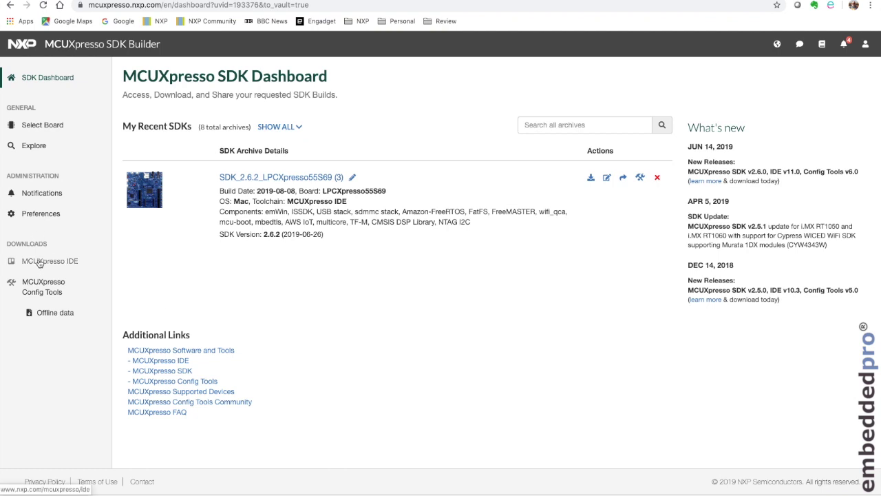
Download the macOS installer MCUXpressoIDE_11.0.0_2516.pkg from the MCUXpresso IDE 11.0 product downloads
{"action": "left_click", "coordinate": [39, 262]}
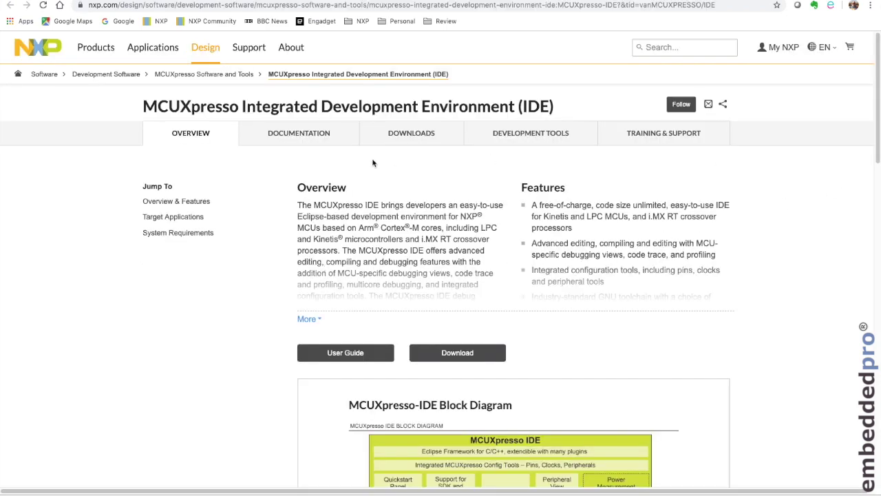
{"action": "left_click", "coordinate": [459, 354]}
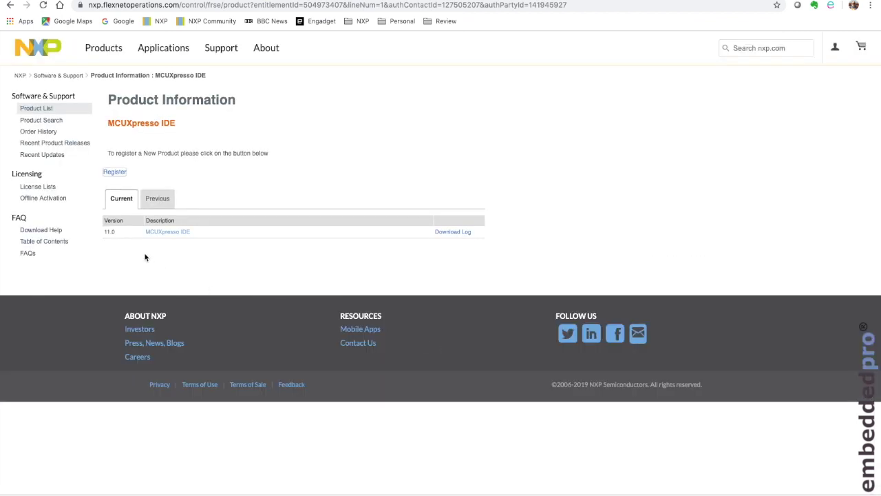
{"action": "left_click", "coordinate": [169, 232]}
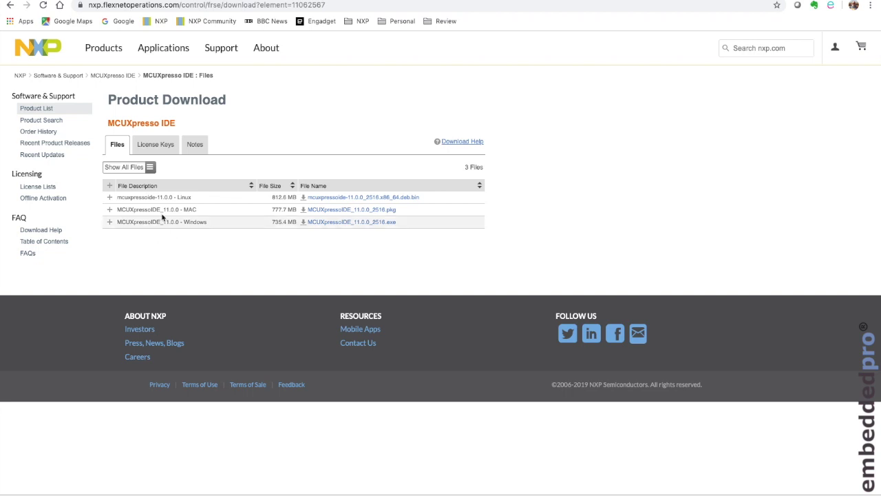
{"action": "left_click", "coordinate": [365, 213]}
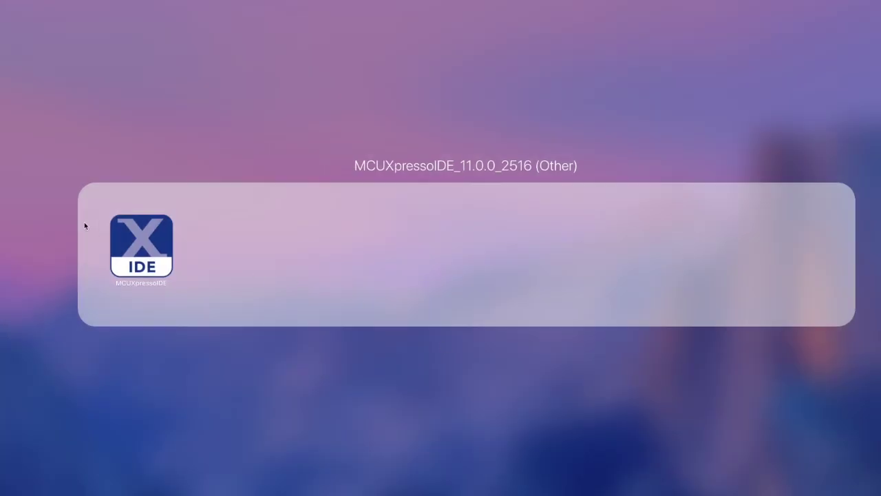
Switch to MCUXpresso IDE and launch it with the Embed folder in Documents as the workspace
{"action": "left_click", "coordinate": [128, 237]}
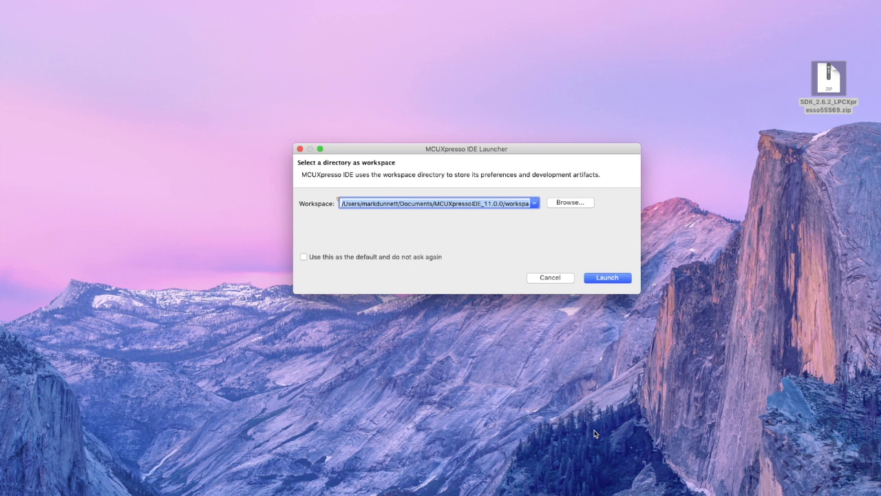
{"action": "left_click", "coordinate": [569, 203]}
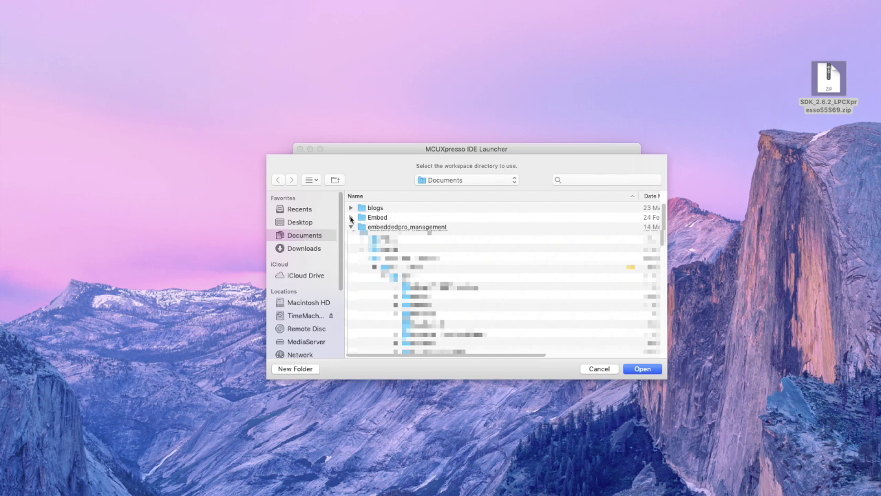
{"action": "left_click", "coordinate": [350, 217]}
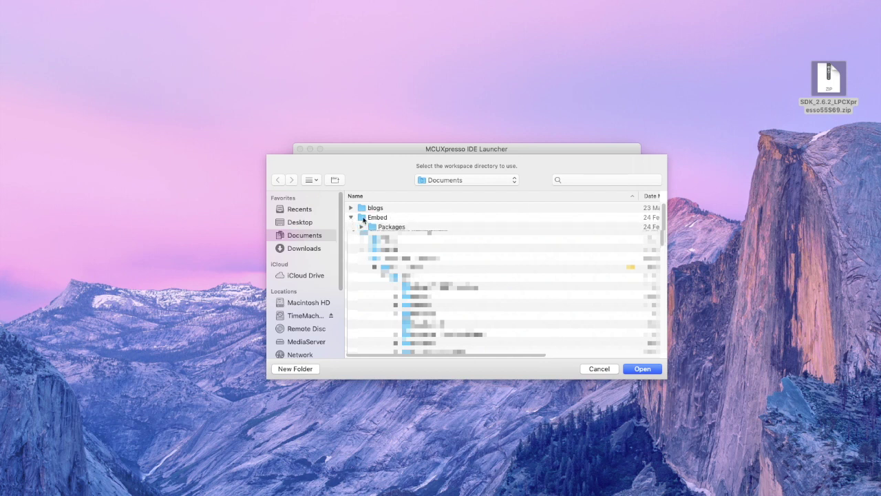
{"action": "left_click", "coordinate": [377, 218]}
{"action": "left_click", "coordinate": [642, 369]}
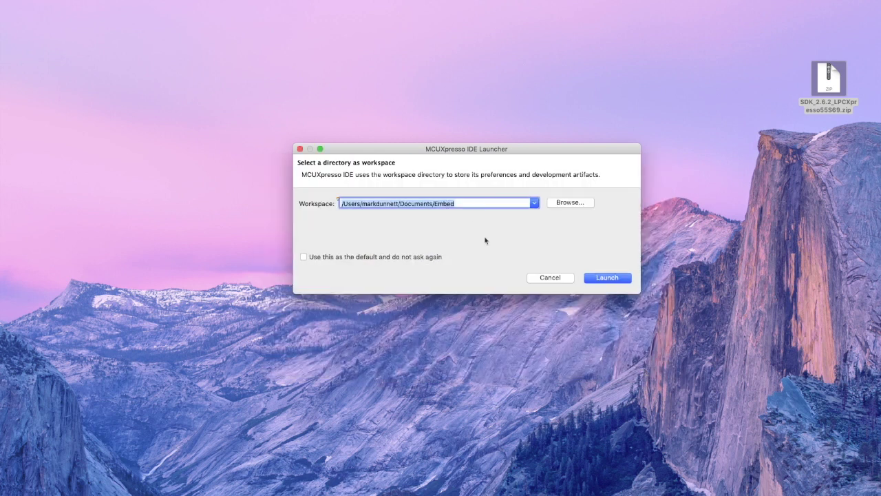
{"action": "left_click", "coordinate": [615, 280]}
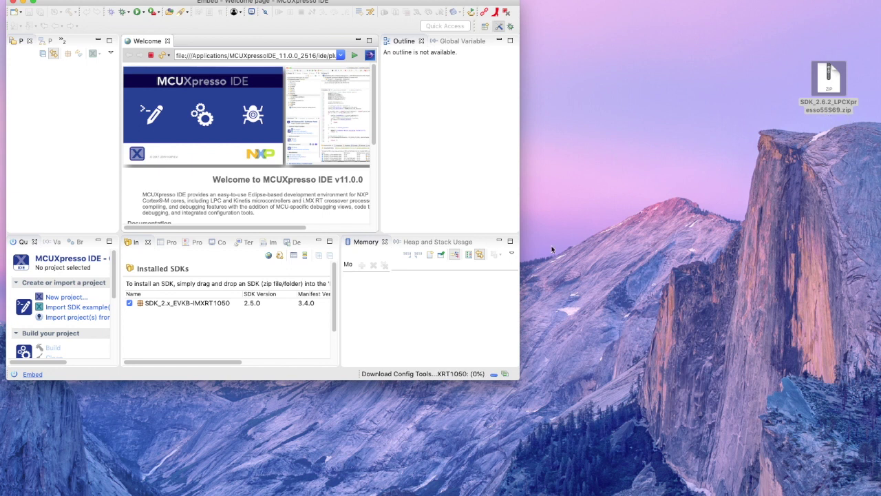
Enlarge the IDE window and install SDK_2.6.2_LPCXpresso55S69.zip from the desktop into the common mcuxpresso folder
{"action": "left_click_drag", "start_coordinate": [594, 288], "coordinate": [765, 284]}
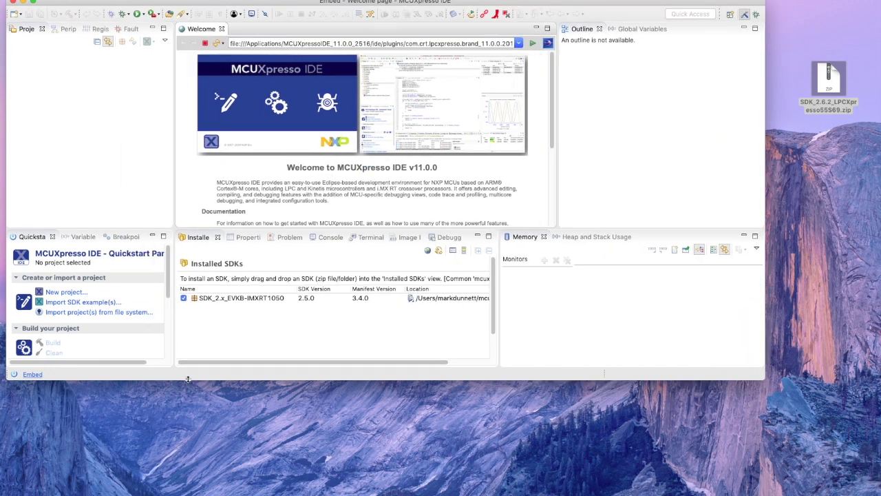
{"action": "left_click_drag", "start_coordinate": [184, 435], "coordinate": [181, 487]}
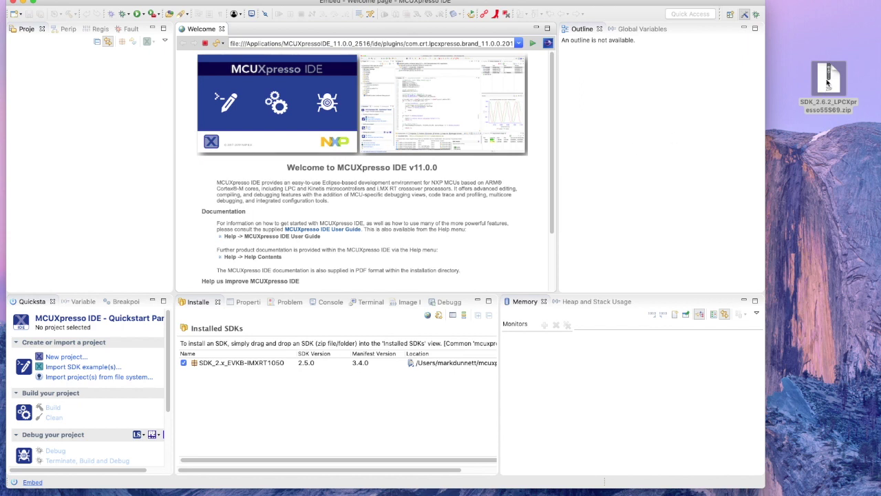
{"action": "left_click_drag", "start_coordinate": [828, 81], "coordinate": [281, 404]}
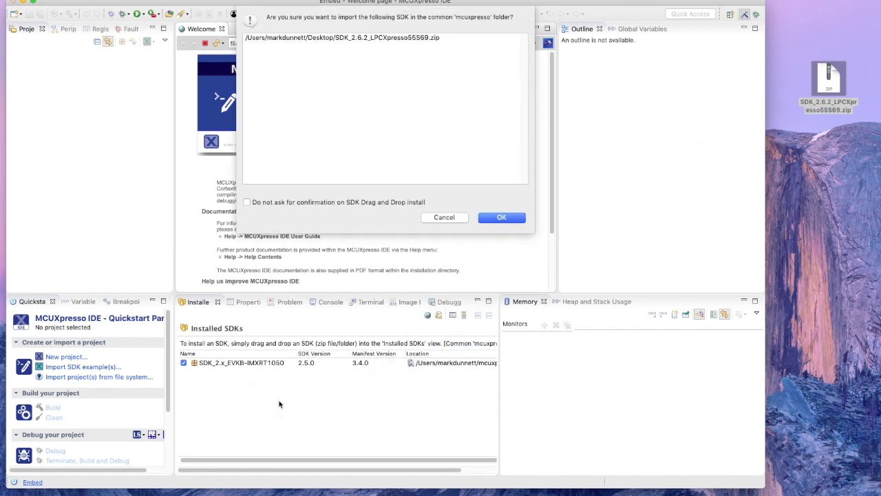
{"action": "left_click", "coordinate": [493, 218]}
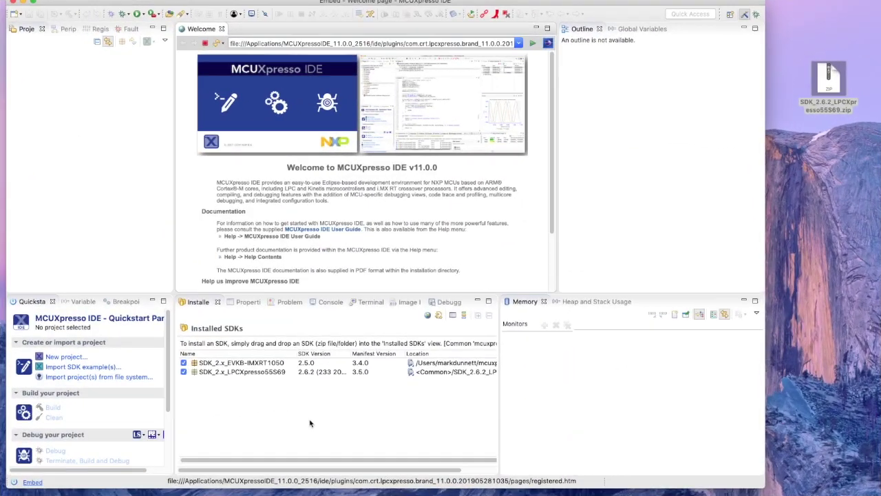
Start an SDK example import and choose the lpcxpresso55s69 board as its target
{"action": "left_click", "coordinate": [78, 368]}
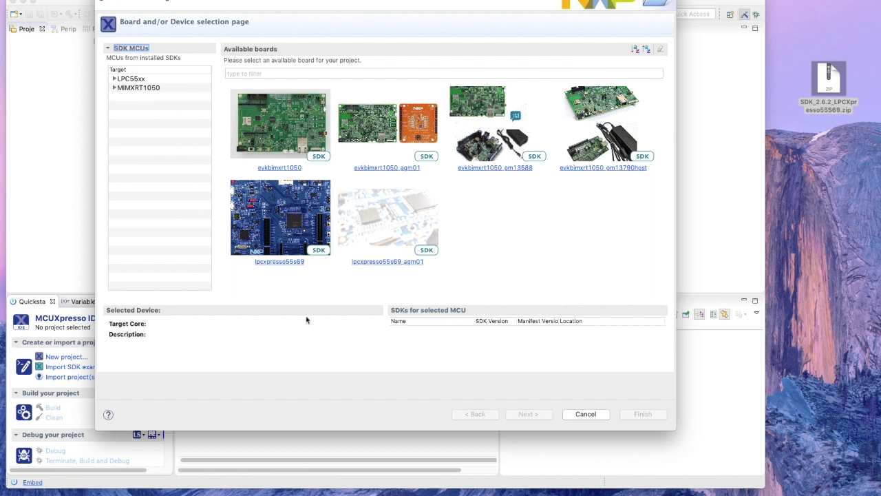
{"action": "mouse_move", "coordinate": [282, 211]}
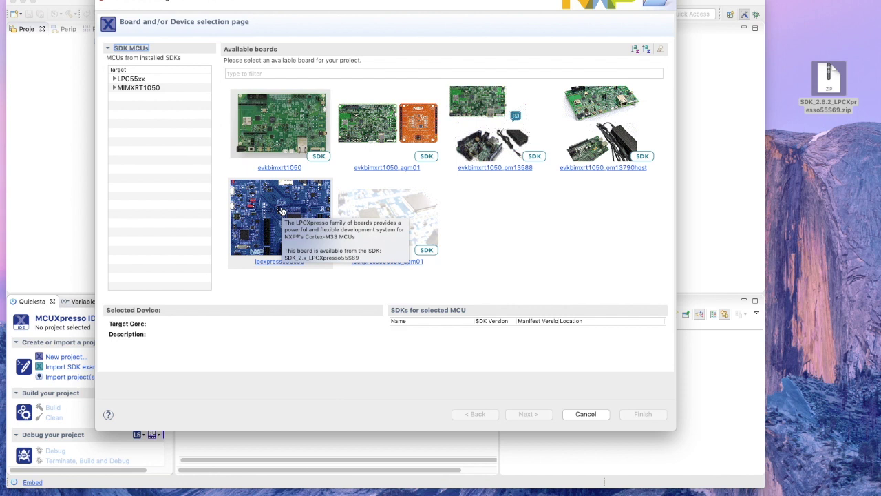
{"action": "left_click", "coordinate": [281, 211]}
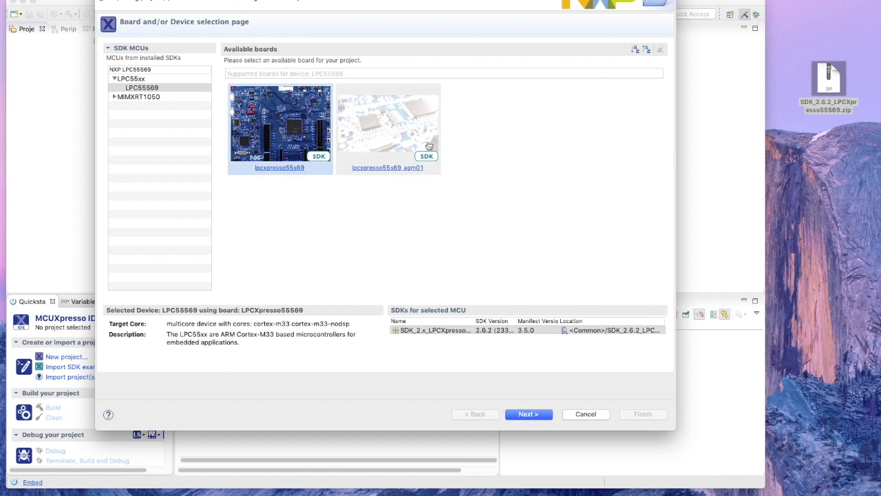
{"action": "mouse_move", "coordinate": [403, 153]}
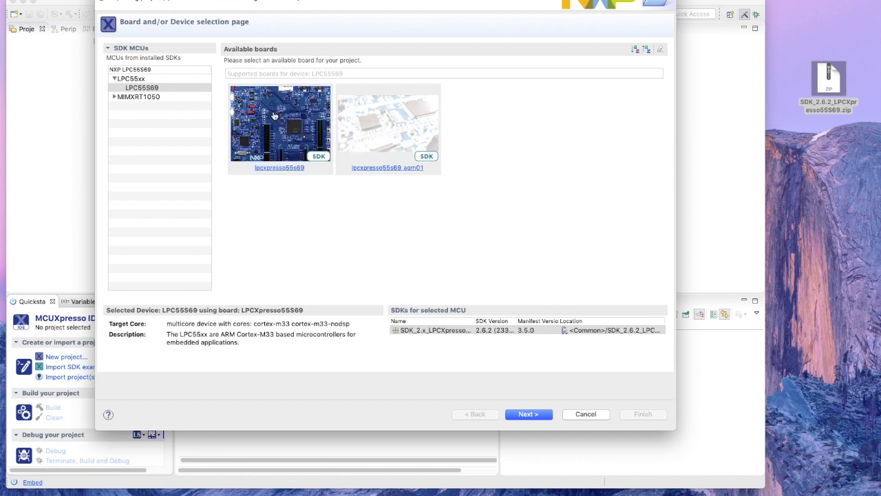
{"action": "left_click", "coordinate": [530, 414]}
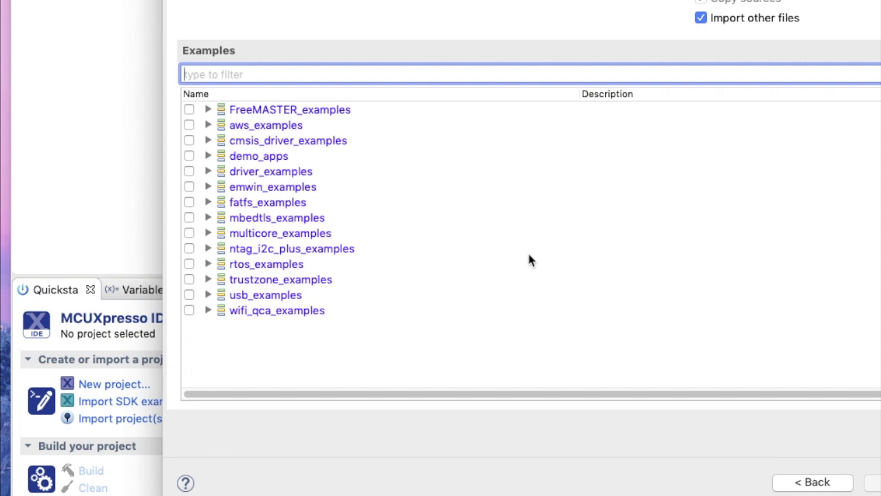
Import the hello_world example from demo_apps as a C project with the Semihost debug console
{"action": "left_click", "coordinate": [208, 157]}
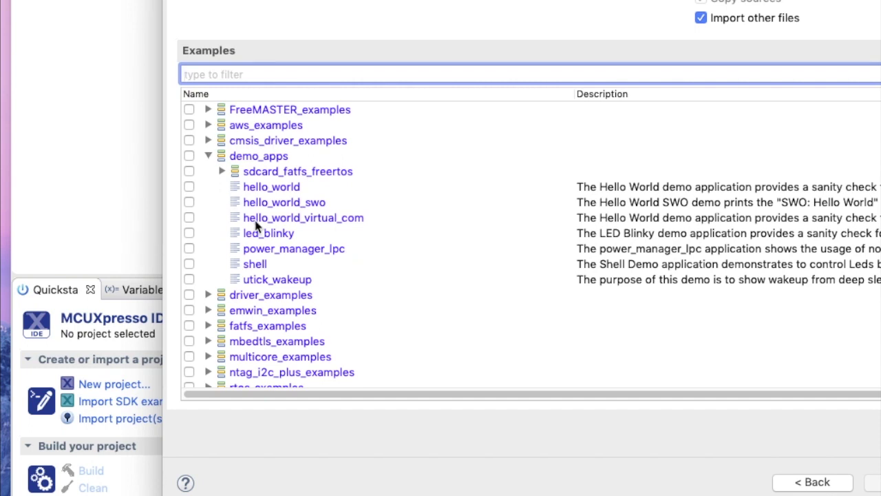
{"action": "left_click", "coordinate": [188, 187]}
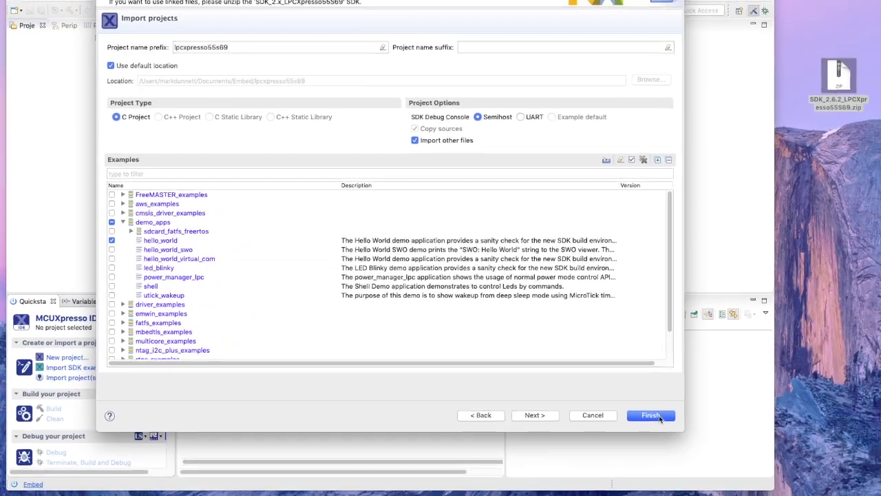
{"action": "left_click", "coordinate": [654, 416]}
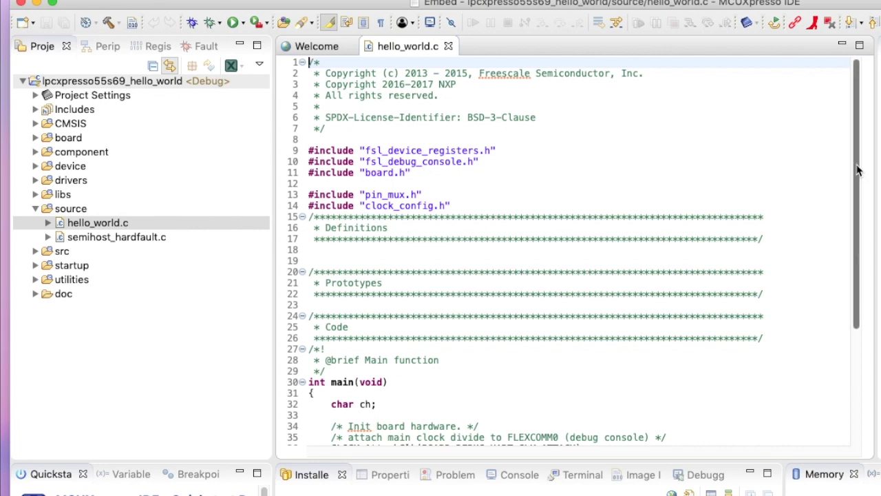
Review the main function in hello_world.c and build the lpcxpresso55s69_hello_world project
{"action": "left_click_drag", "start_coordinate": [858, 176], "coordinate": [853, 327]}
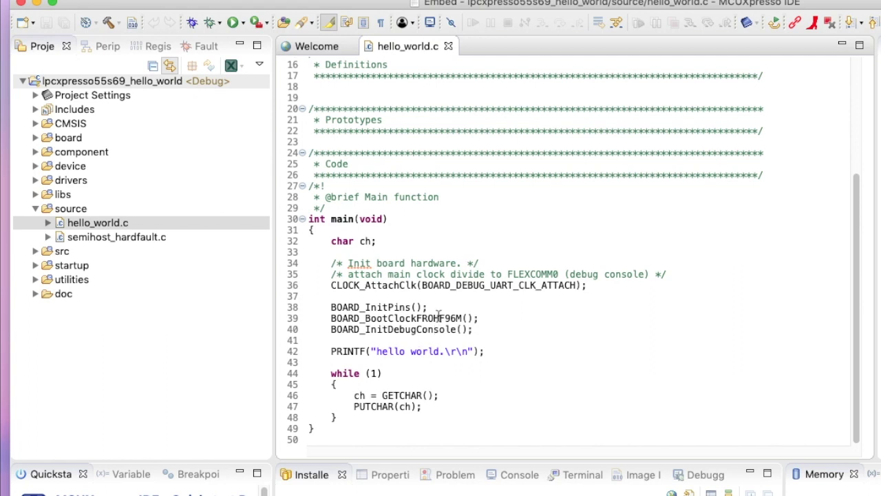
{"action": "mouse_move", "coordinate": [439, 317]}
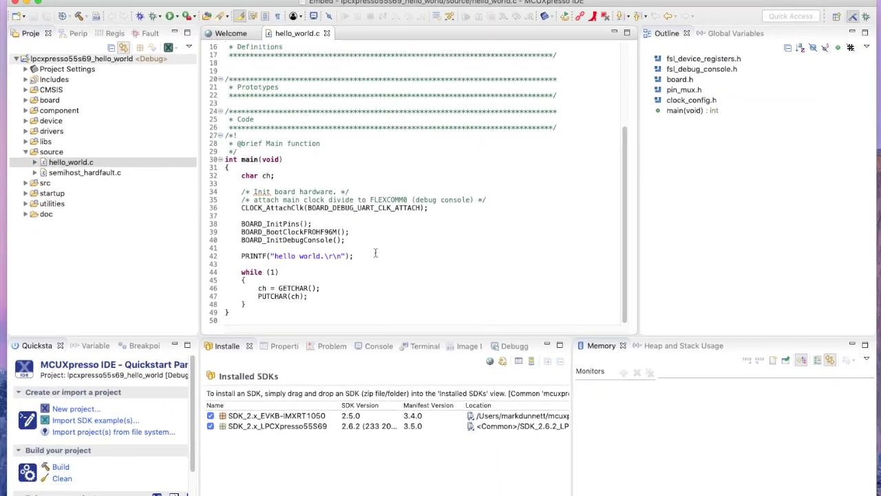
{"action": "left_click", "coordinate": [86, 57]}
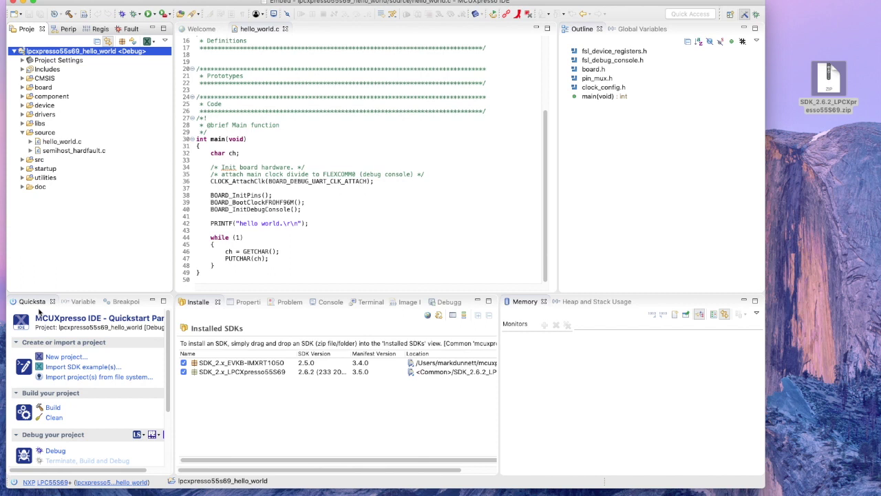
{"action": "left_click", "coordinate": [54, 408]}
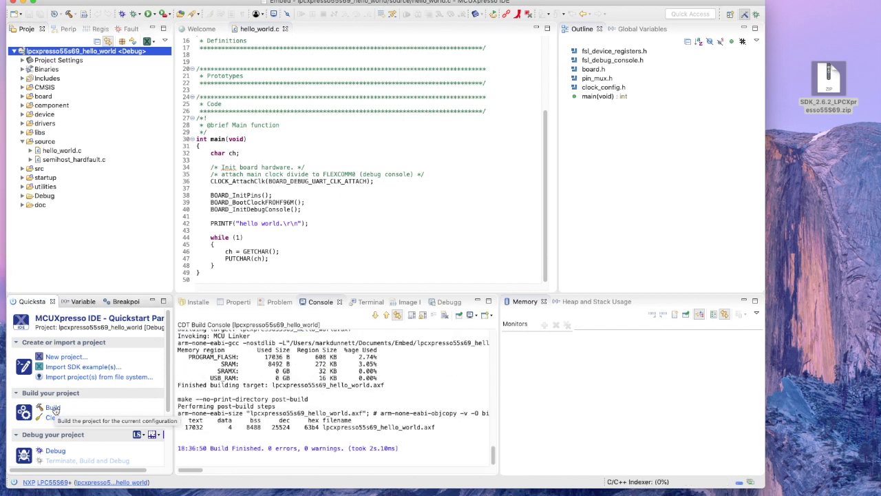
Start debugging the hello_world project with the LPC-LINK2 CMSIS-DAP probe and Cortex-M33 device 0
{"action": "scroll", "coordinate": [89, 385], "scroll_direction": "down", "scroll_amount": 3}
{"action": "left_click", "coordinate": [96, 54]}
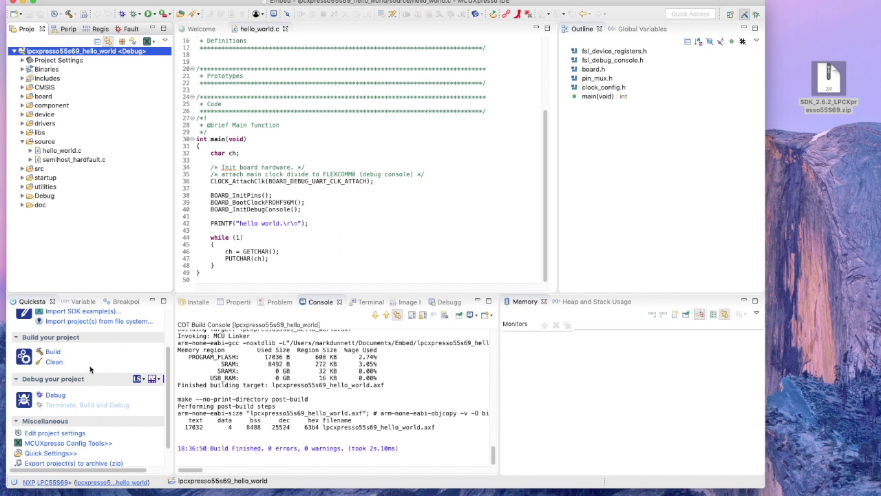
{"action": "left_click", "coordinate": [53, 395]}
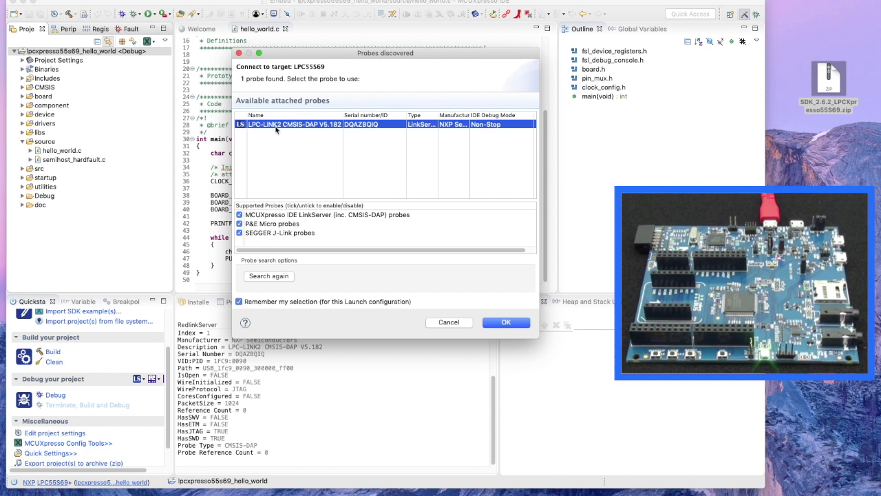
{"action": "left_click", "coordinate": [508, 324]}
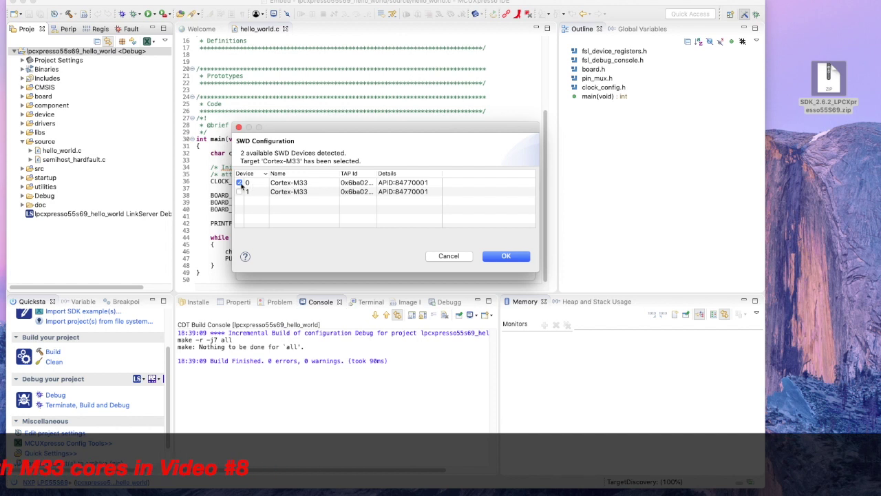
{"action": "left_click", "coordinate": [507, 256]}
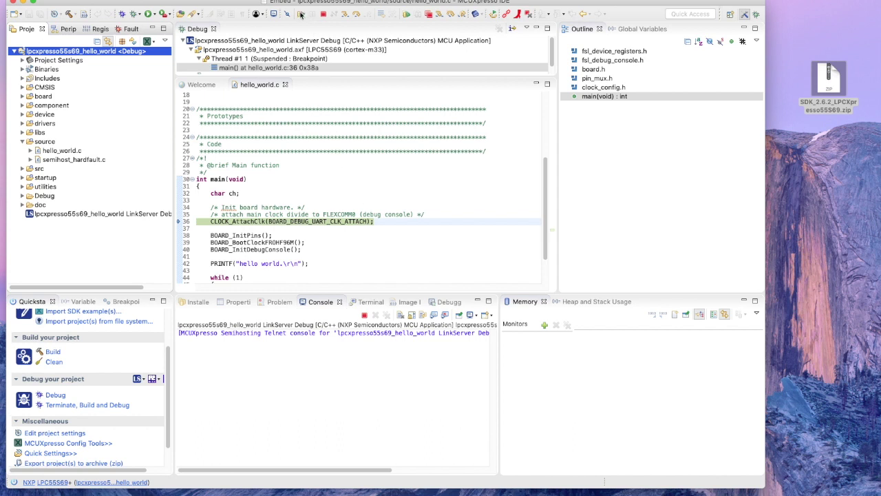
Resume the halted program and send 12345 to it through the semihosting console
{"action": "left_click", "coordinate": [301, 15]}
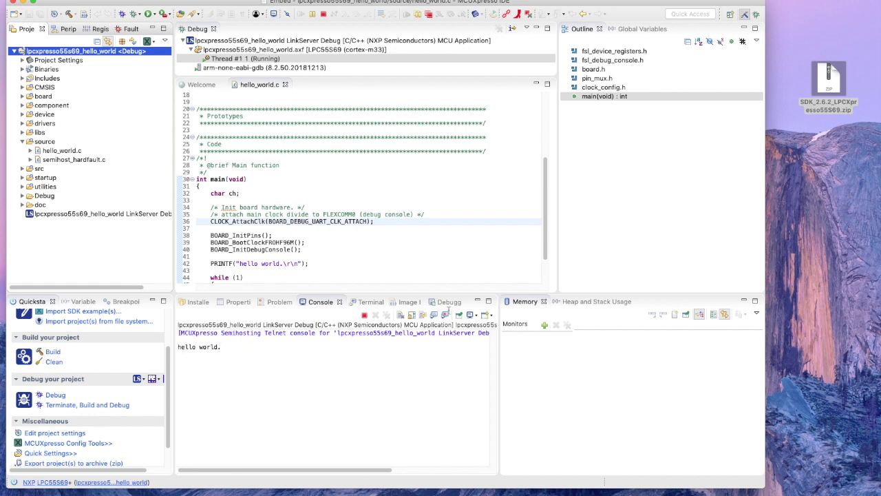
{"action": "scroll", "coordinate": [544, 181], "scroll_direction": "down", "scroll_amount": 2}
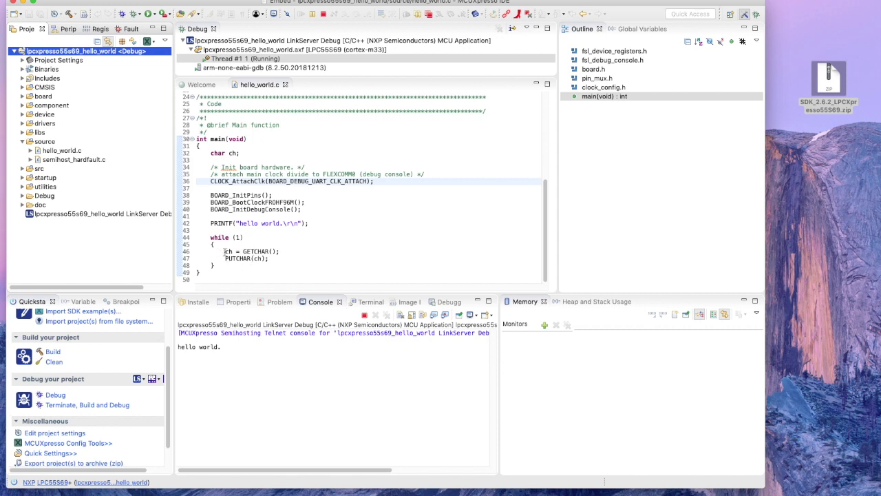
{"action": "mouse_move", "coordinate": [251, 249]}
{"action": "left_click", "coordinate": [180, 357]}
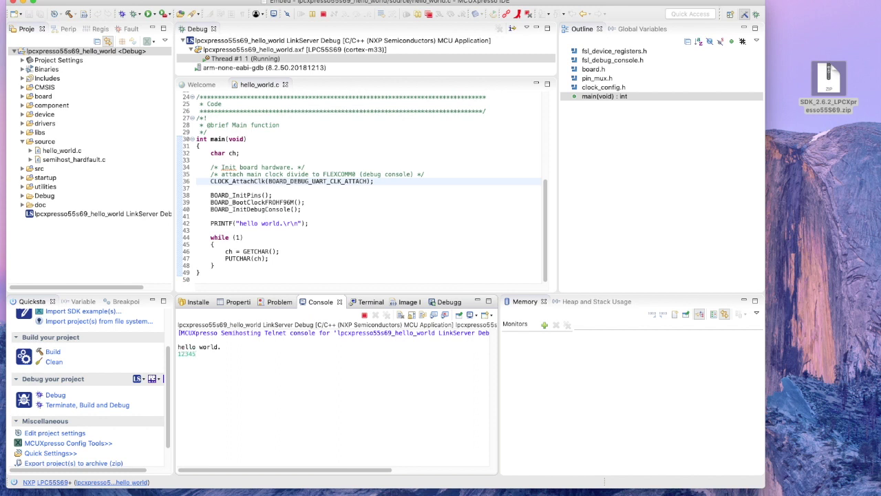
{"action": "key", "text": "Return"}
Terminate the debug session and close the lpcxpresso55s69_hello_world project
{"action": "left_click", "coordinate": [324, 15]}
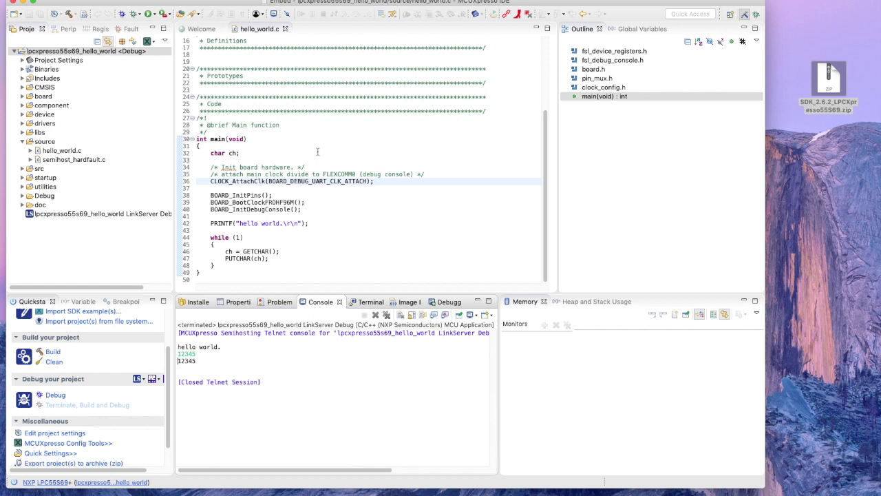
{"action": "right_click", "coordinate": [65, 52]}
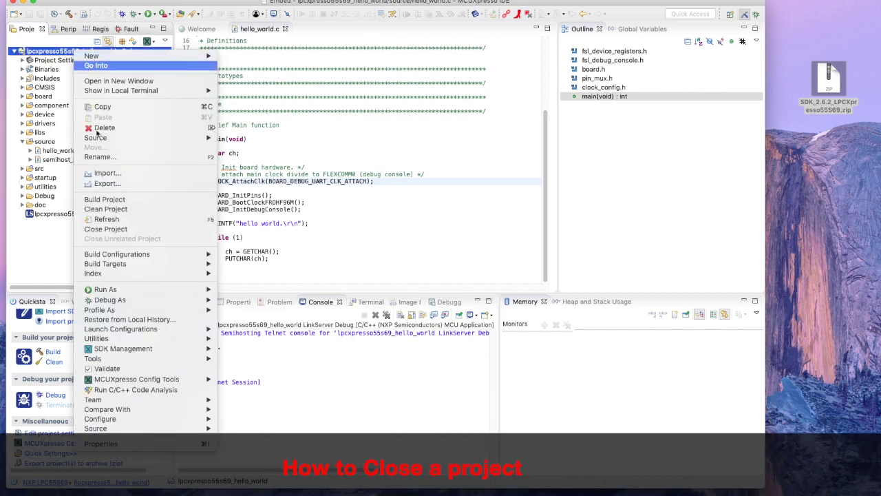
{"action": "left_click", "coordinate": [110, 229]}
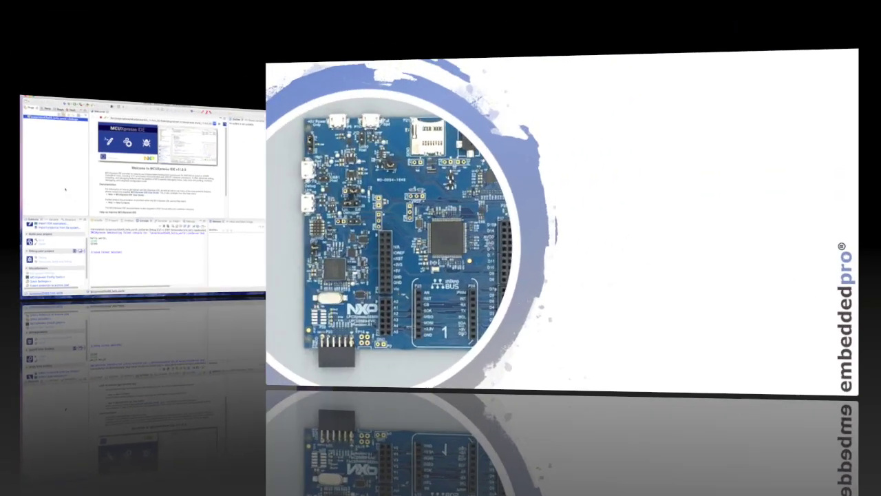